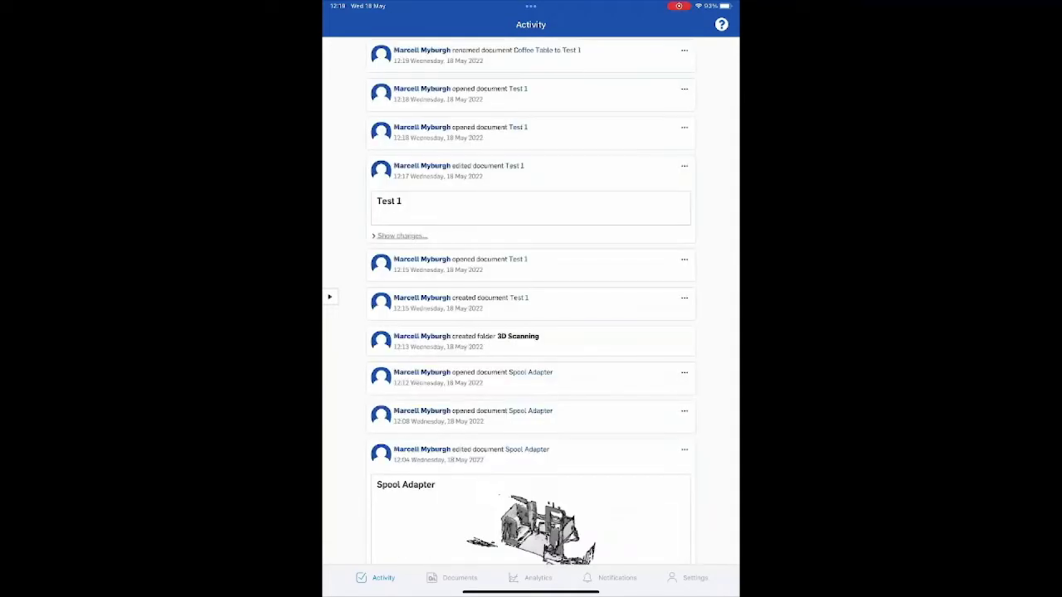
Go to the Demo > 3D Scanning folder in My Onshape.
click(453, 578)
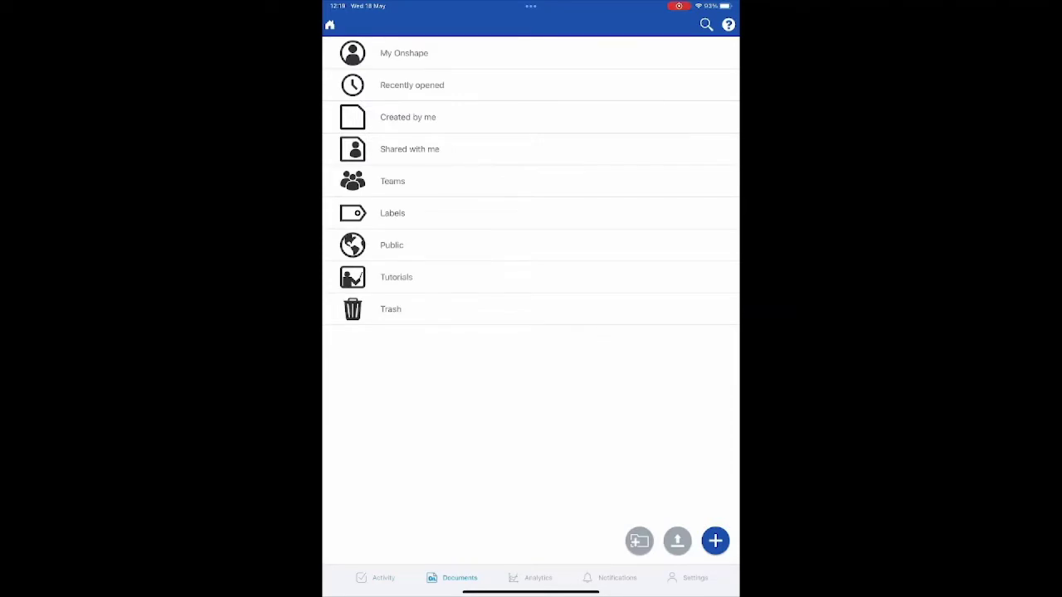
click(404, 53)
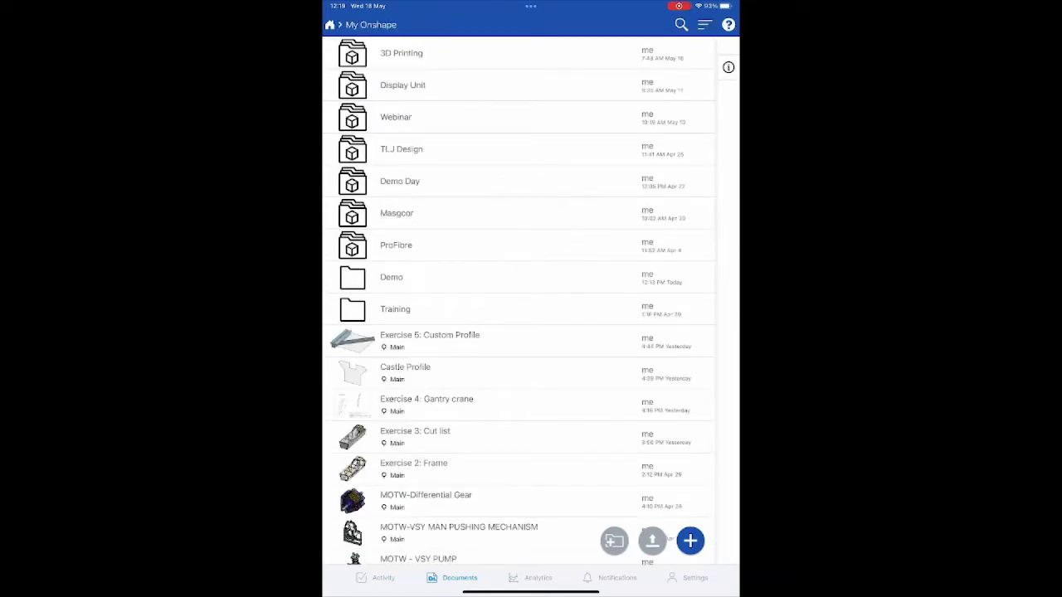
click(391, 277)
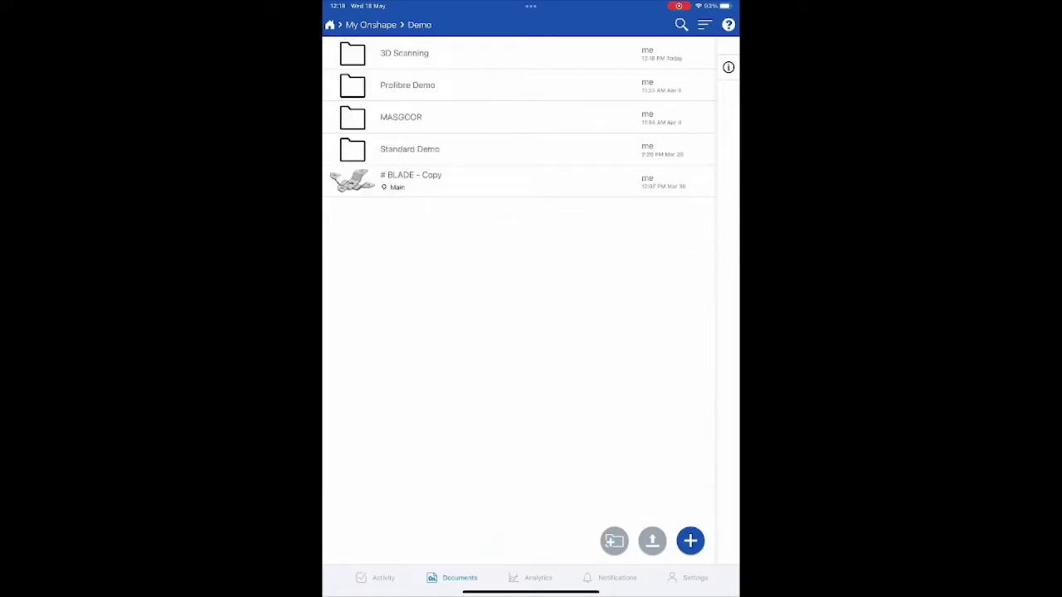
click(404, 53)
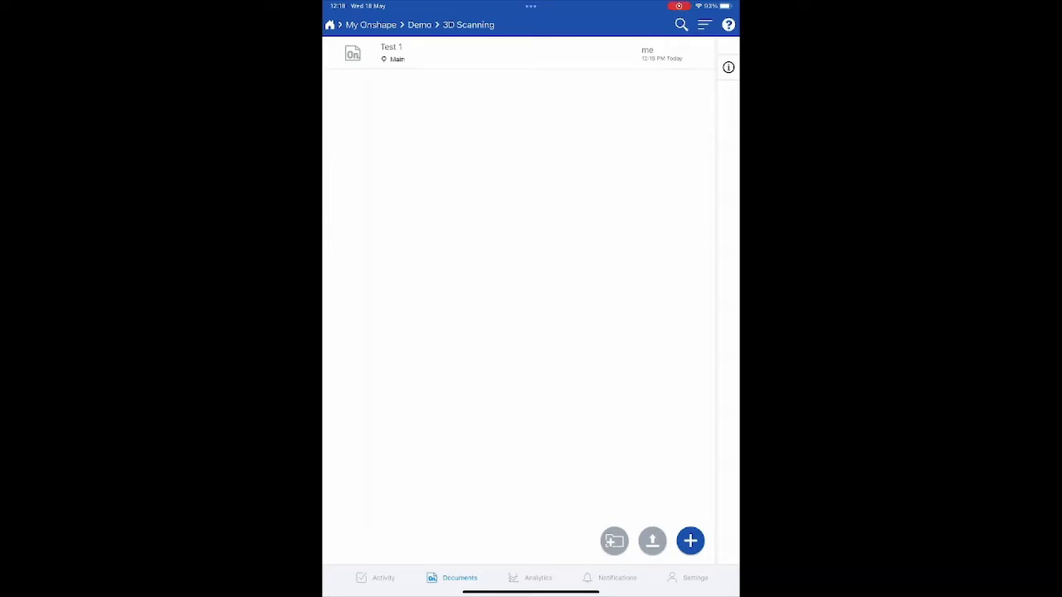
Create a new document in that folder named 'Coffee Table'.
click(691, 541)
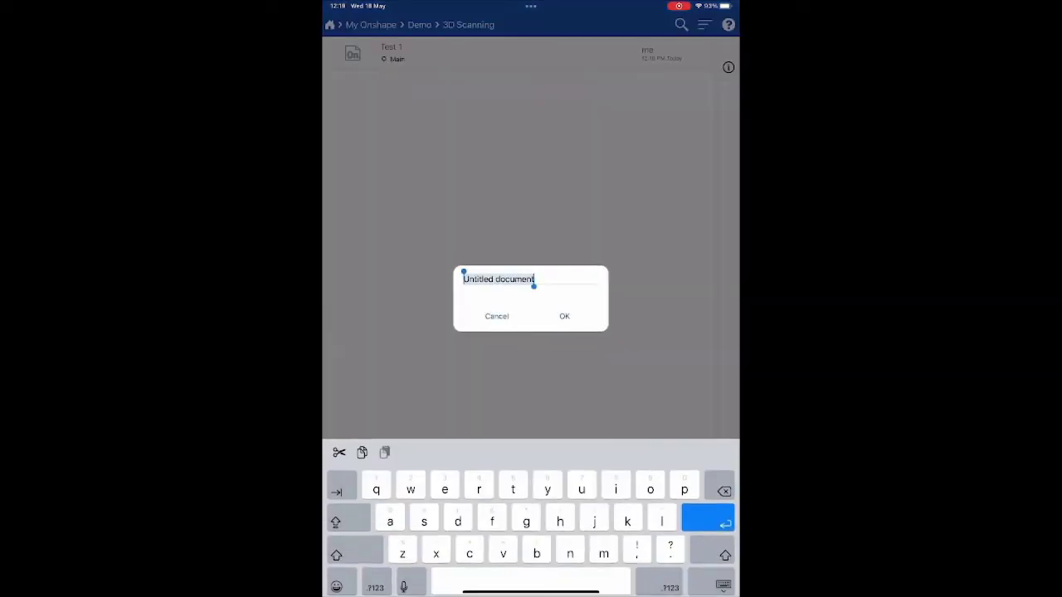
key(BackSpace)
text(Coff)
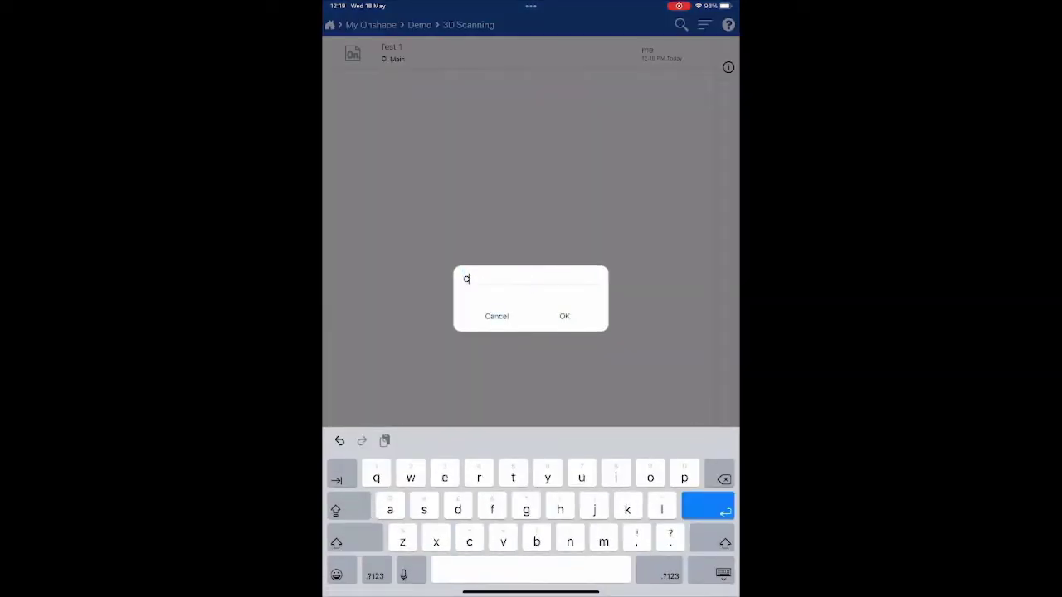
text(ee Table)
Confirm the 'Coffee Table' name and look through the tab panel and add/import options.
key(Return)
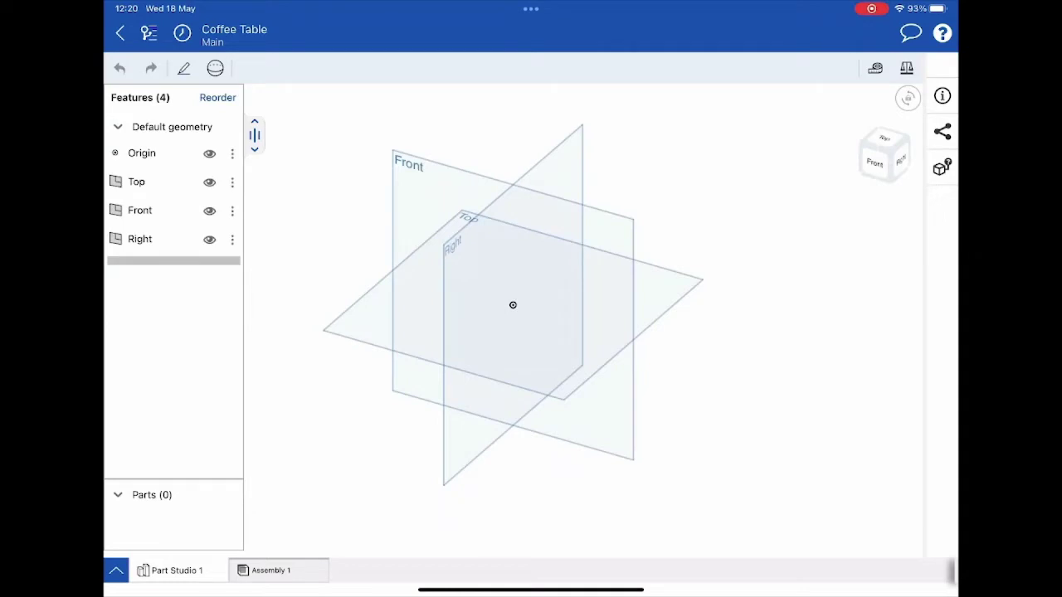
click(116, 570)
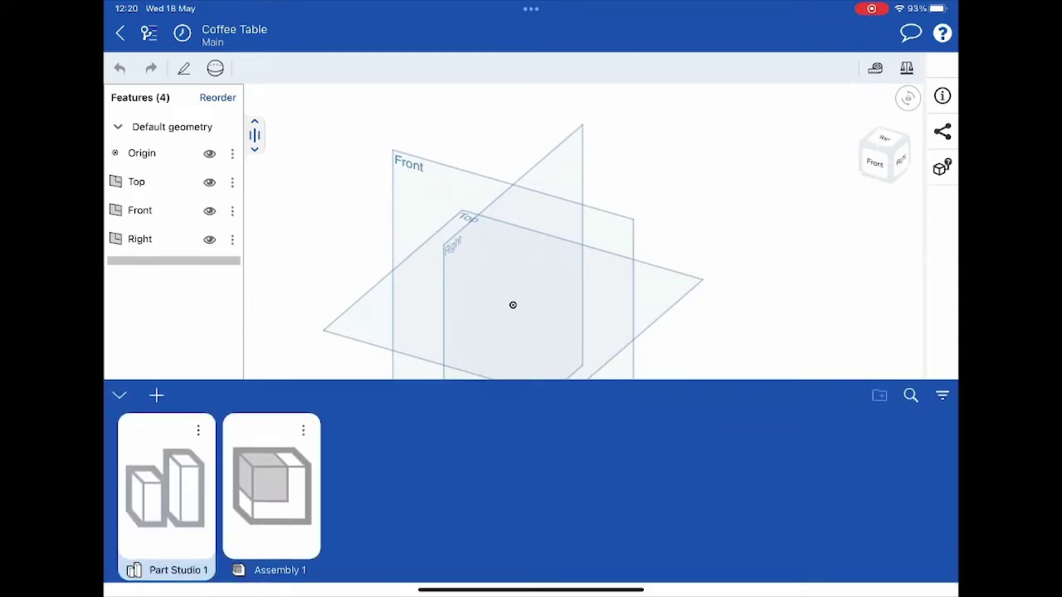
click(156, 396)
click(513, 304)
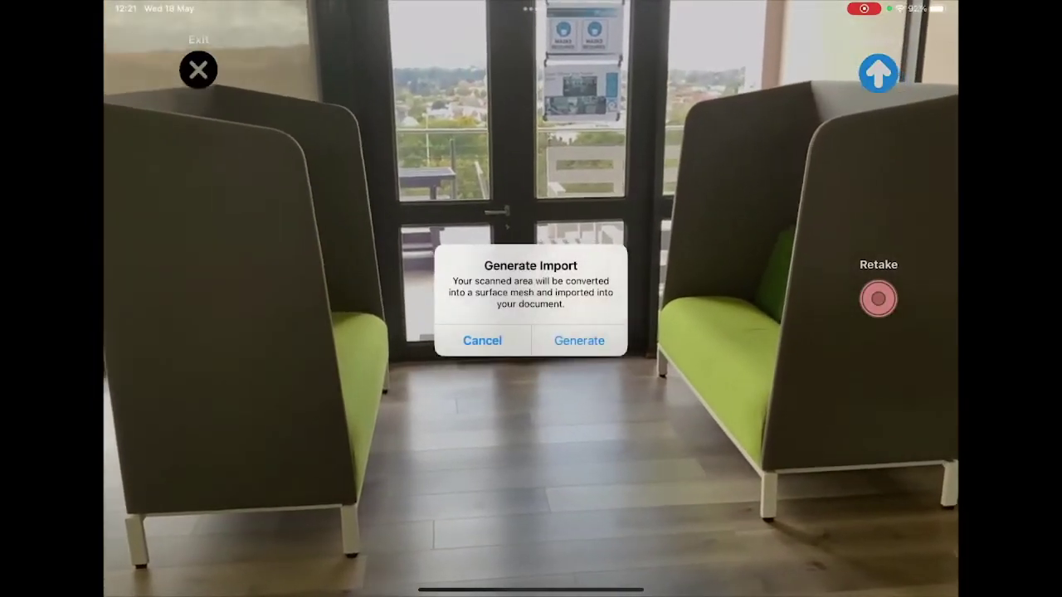
Generate the scan as a surface mesh import and orbit it to a front view.
click(579, 341)
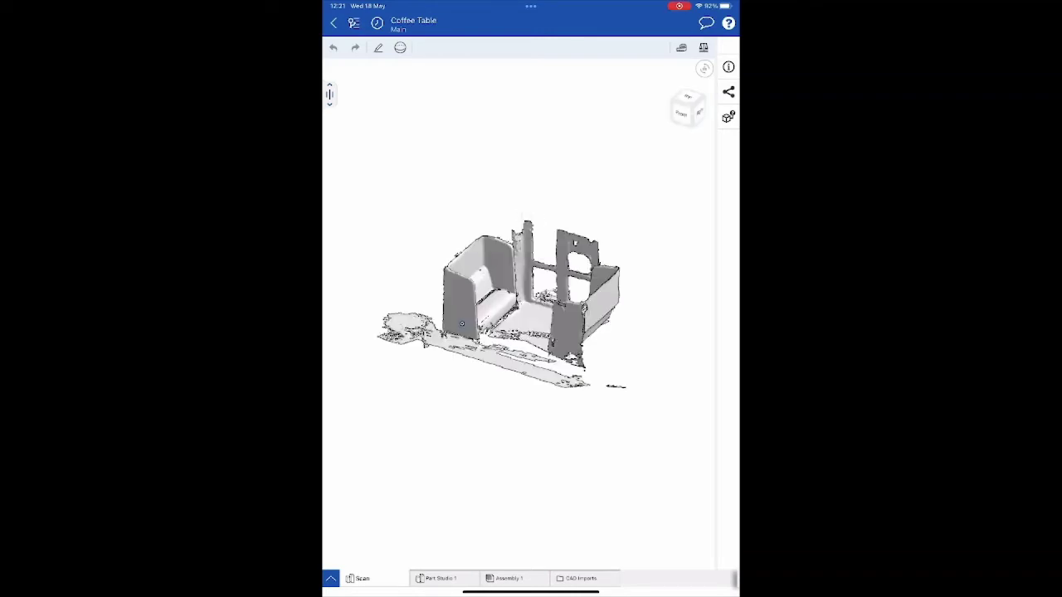
drag(461, 324, 546, 381)
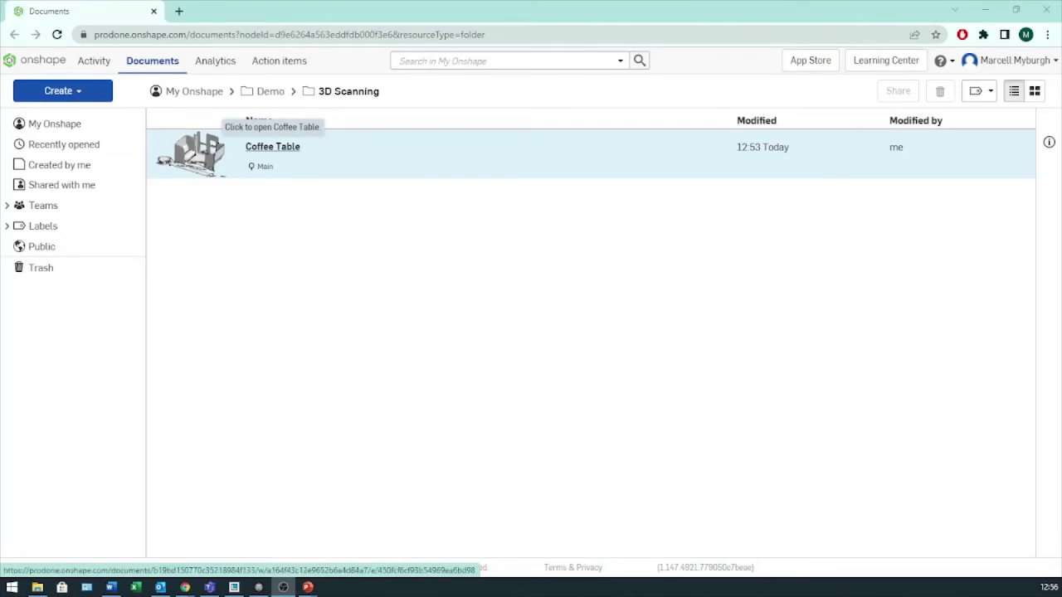
Open Coffee Table from 3D Scanning to view its booth mesh on the Scan tab.
click(272, 147)
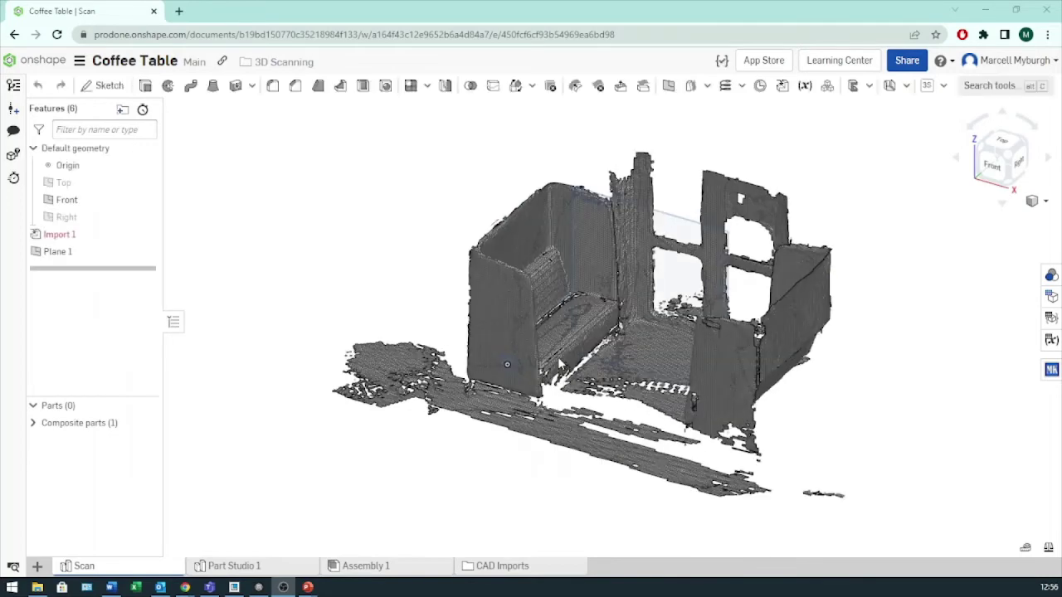
Select Plane 1 on the scan and view it straight on.
right_drag(568, 355, 629, 140)
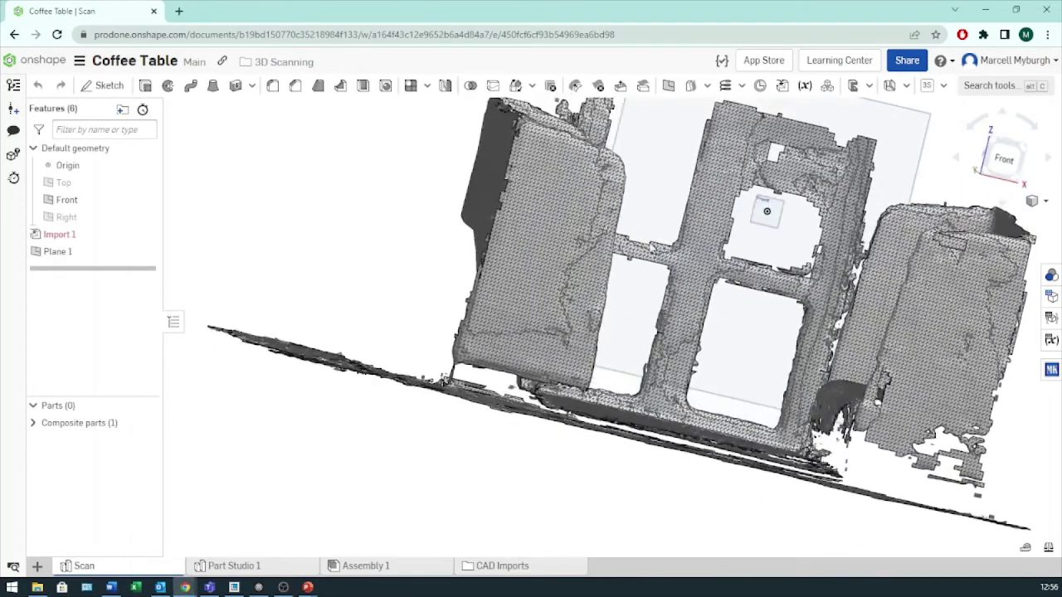
click(629, 137)
scroll(622, 141, down, 5)
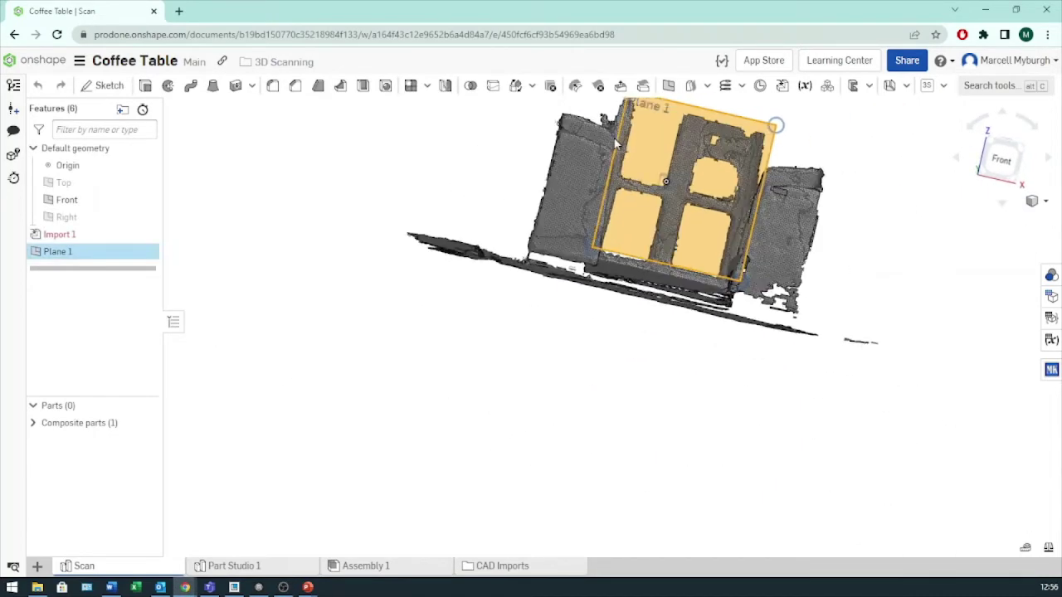
key(n)
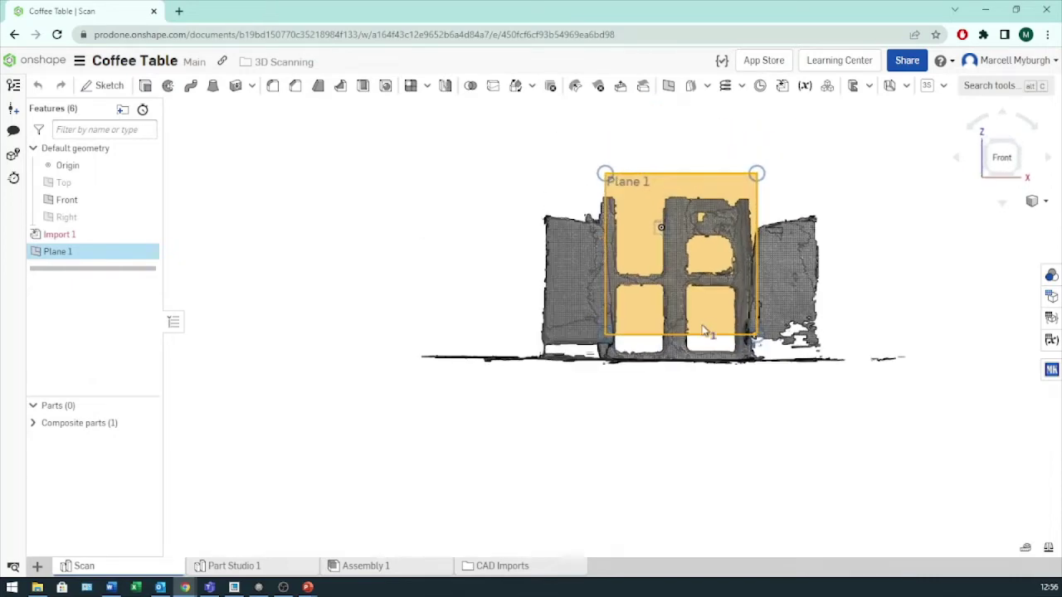
Start Sketch 1 on Plane 1 and draw a rectangle across the bottom of the scanned wall.
click(101, 86)
click(155, 85)
scroll(604, 347, up, 3)
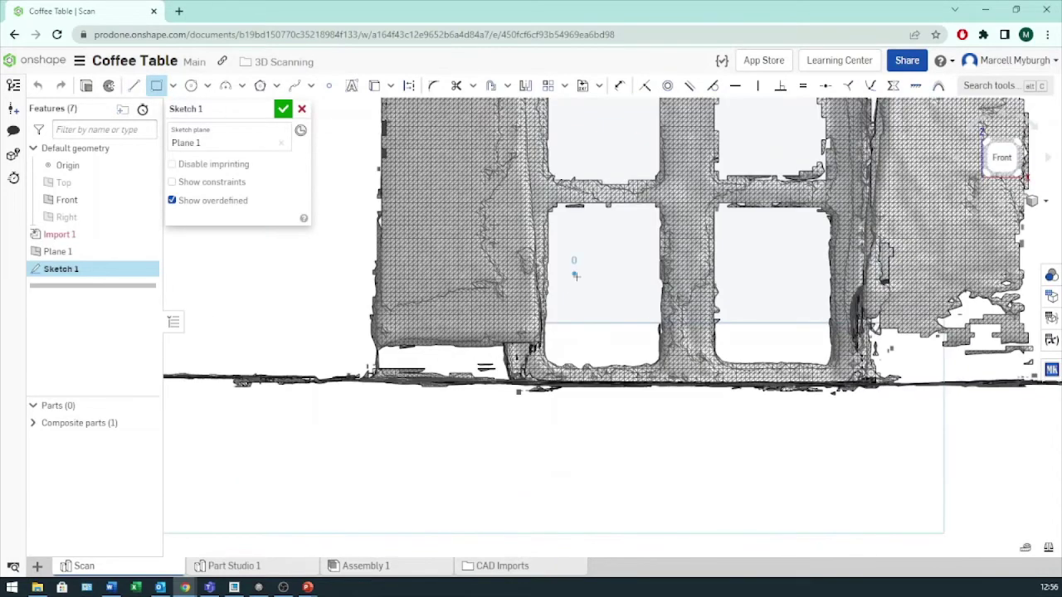
mouse_move(574, 273)
mouse_down()
mouse_move(717, 356)
mouse_move(795, 365)
mouse_move(810, 377)
mouse_up()
scroll(599, 383, up, 3)
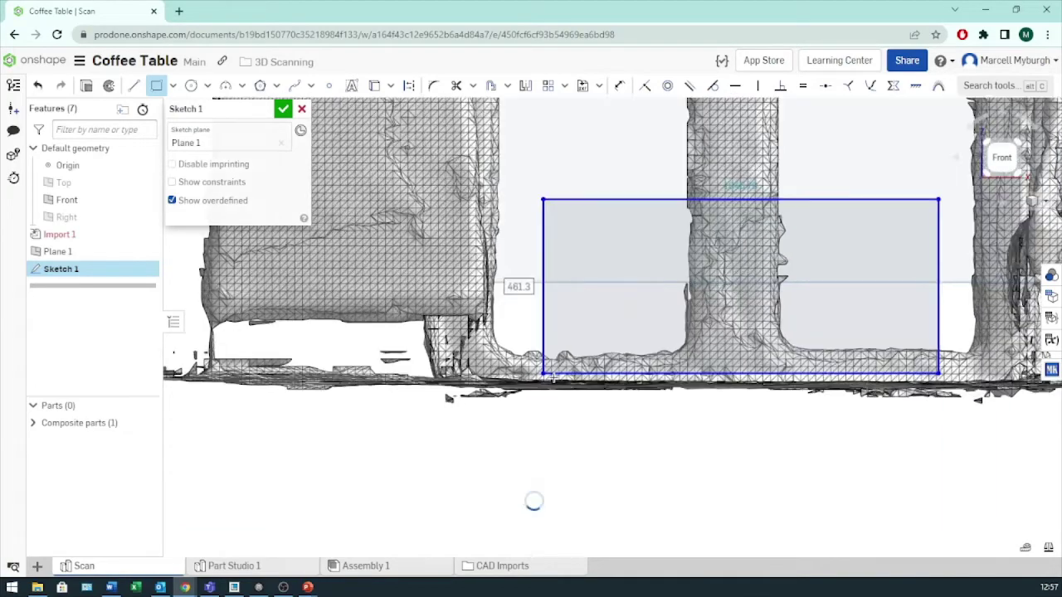
scroll(552, 380, up, 2)
key(Escape)
Make the rectangle's corner coincident with a point on the scanned floor.
right_drag(549, 383, 523, 479)
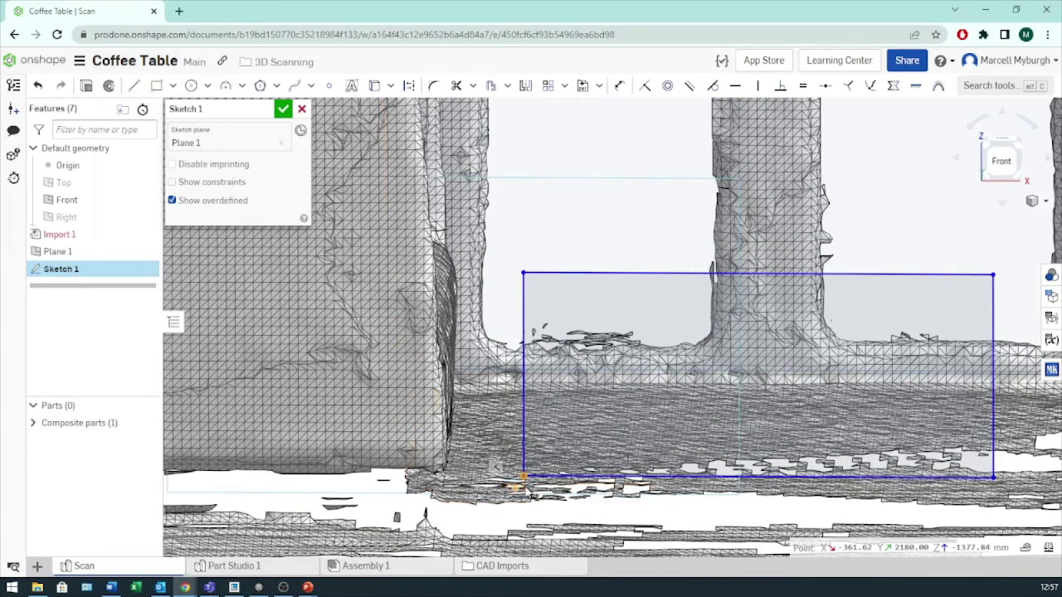
click(525, 487)
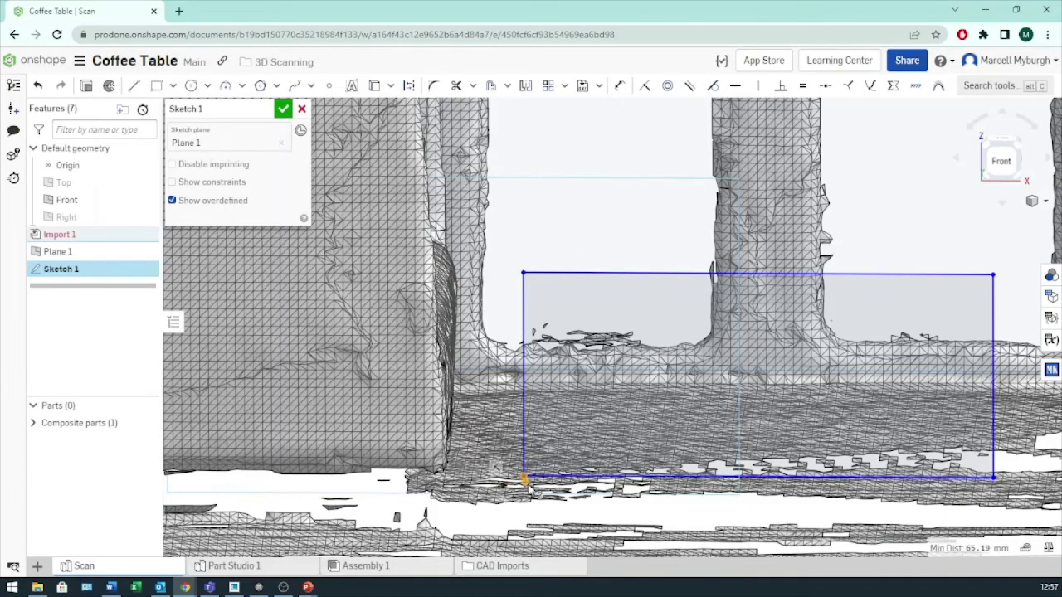
key(i)
scroll(567, 450, down, 3)
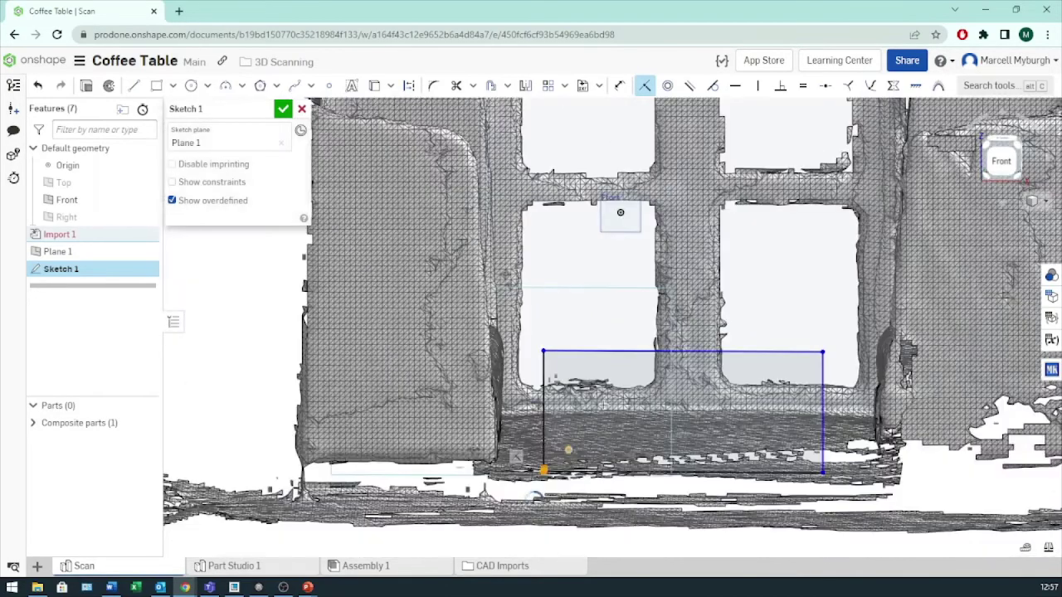
key(Escape)
Measure the rectangle's left edge against the scan mesh, reading 461.30 mm.
scroll(540, 392, up, 3)
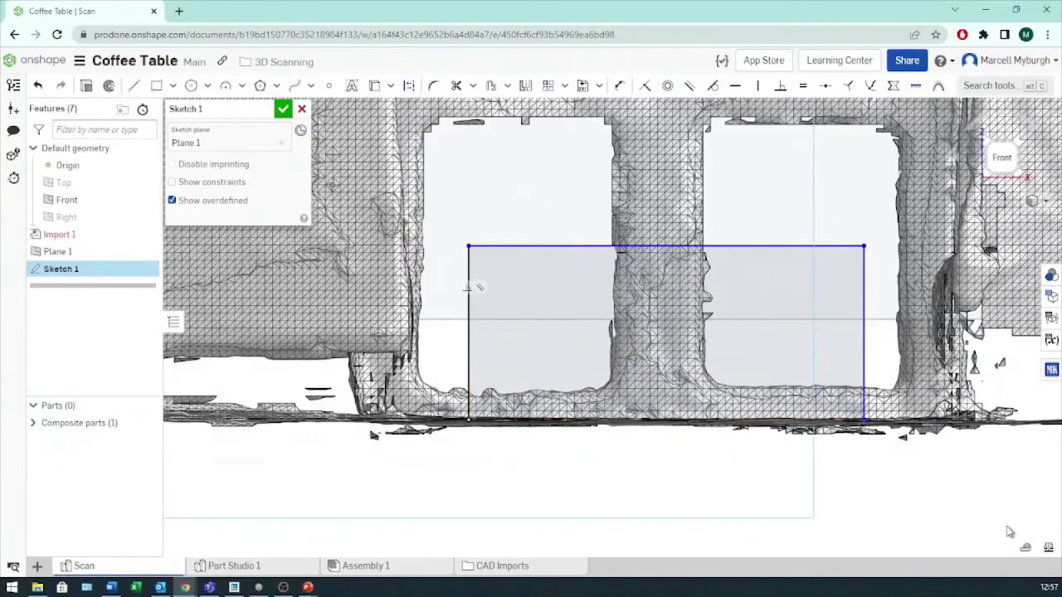
click(1026, 548)
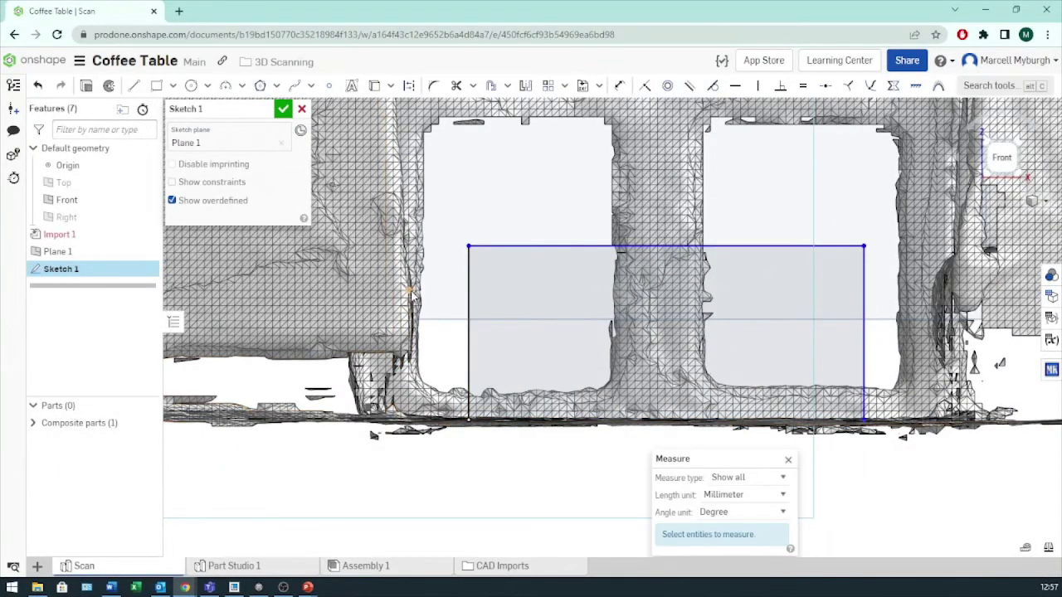
click(469, 304)
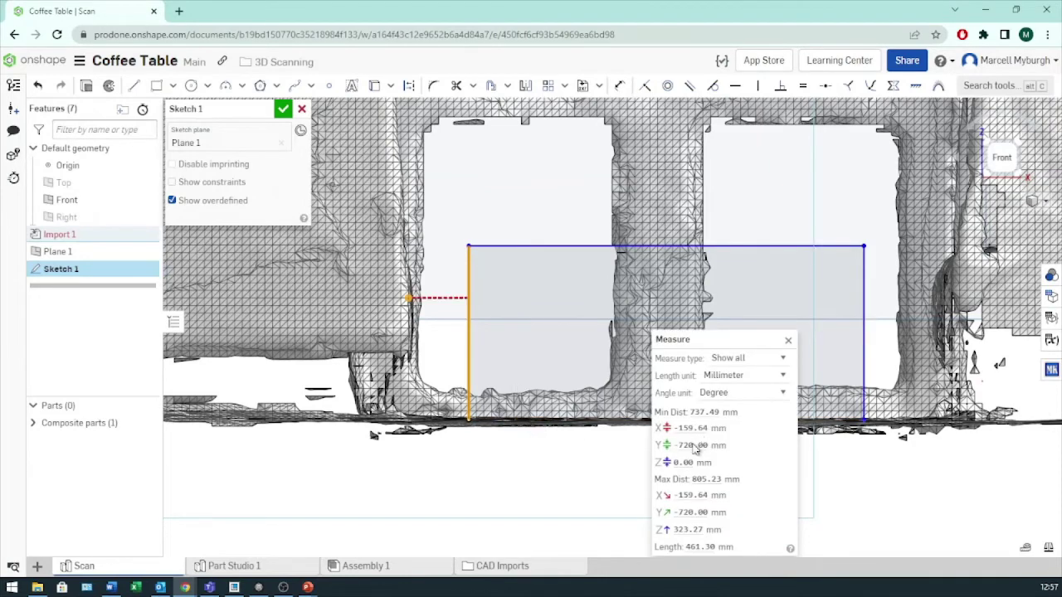
Dimension the rectangle's right edge 160 from the scanned wall.
scroll(535, 504, down, 5)
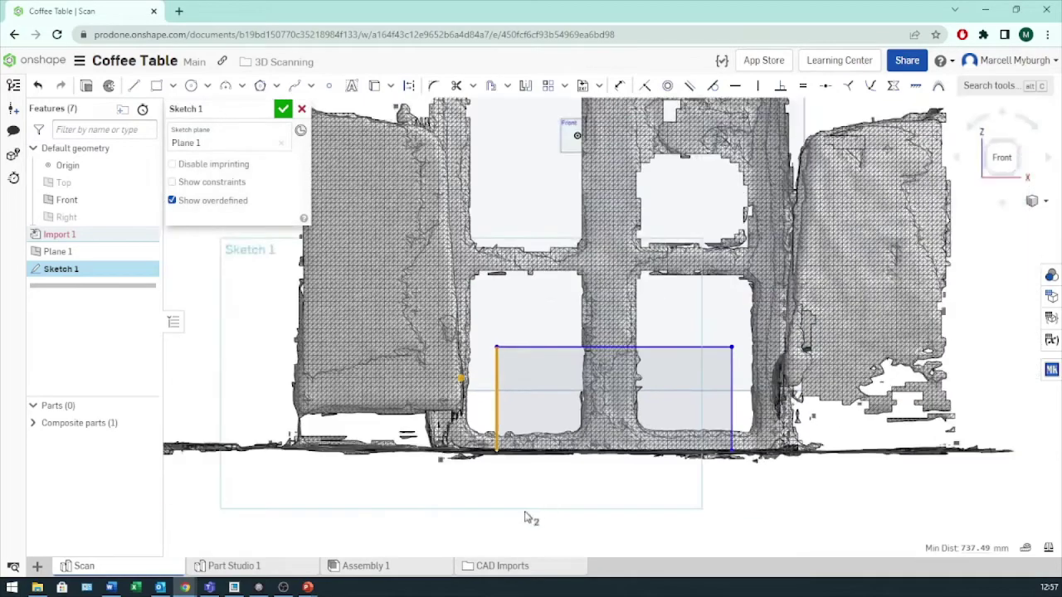
scroll(532, 531, down, 2)
scroll(682, 469, up, 5)
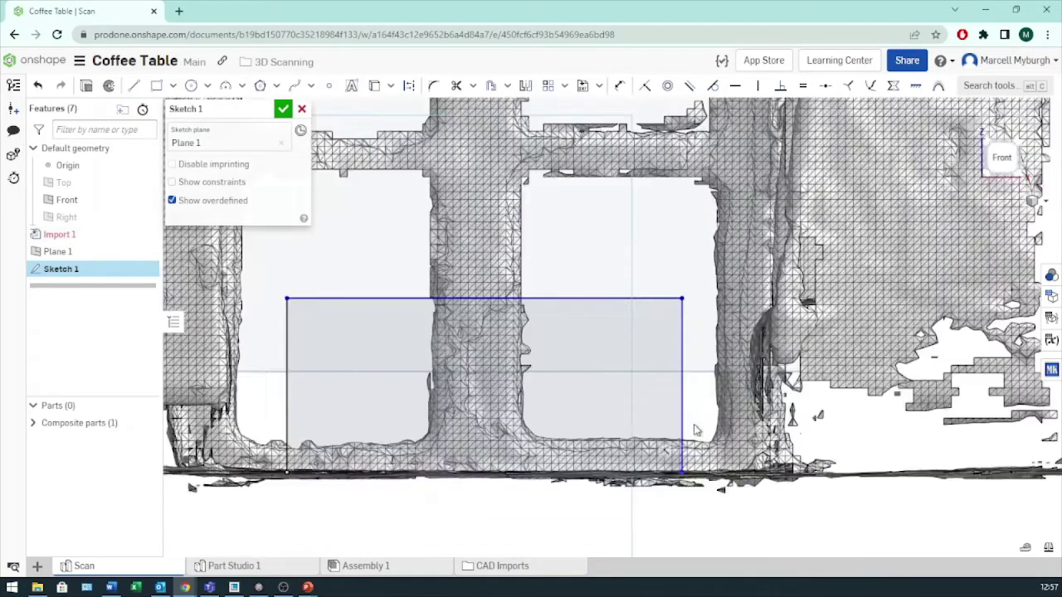
click(770, 334)
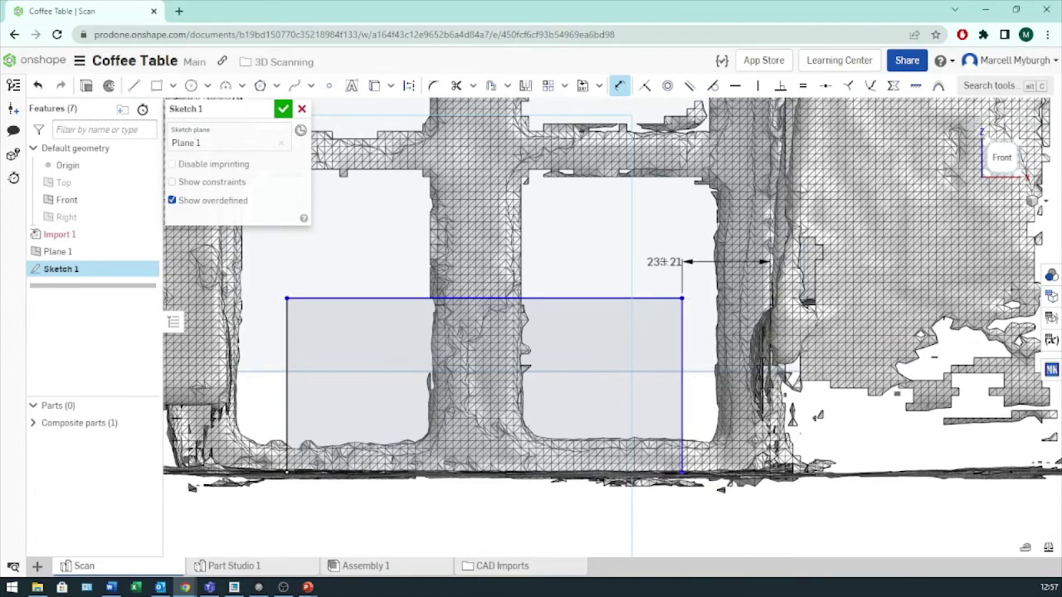
click(664, 261)
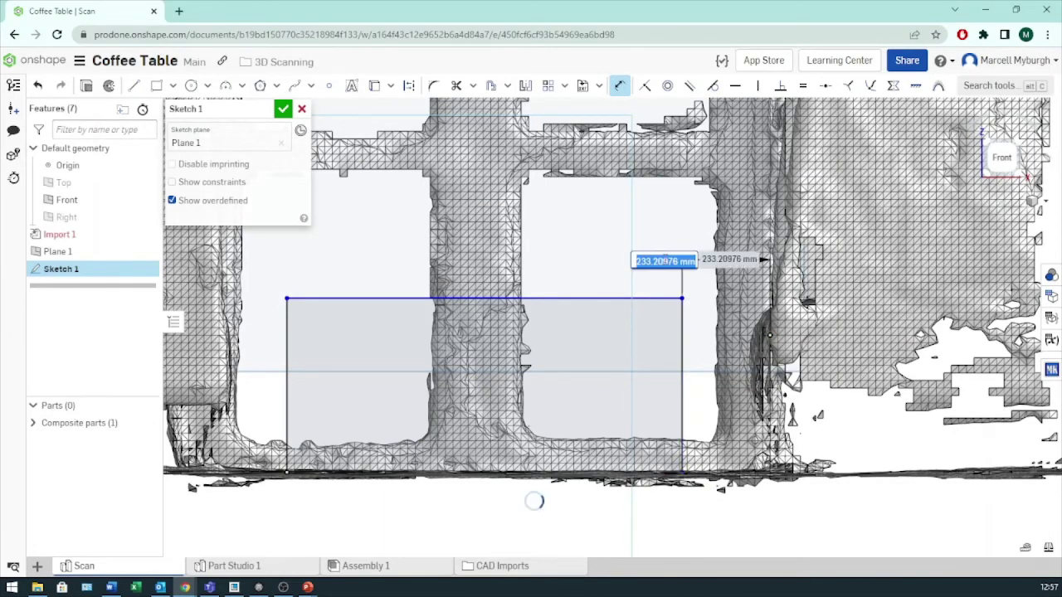
text(1)
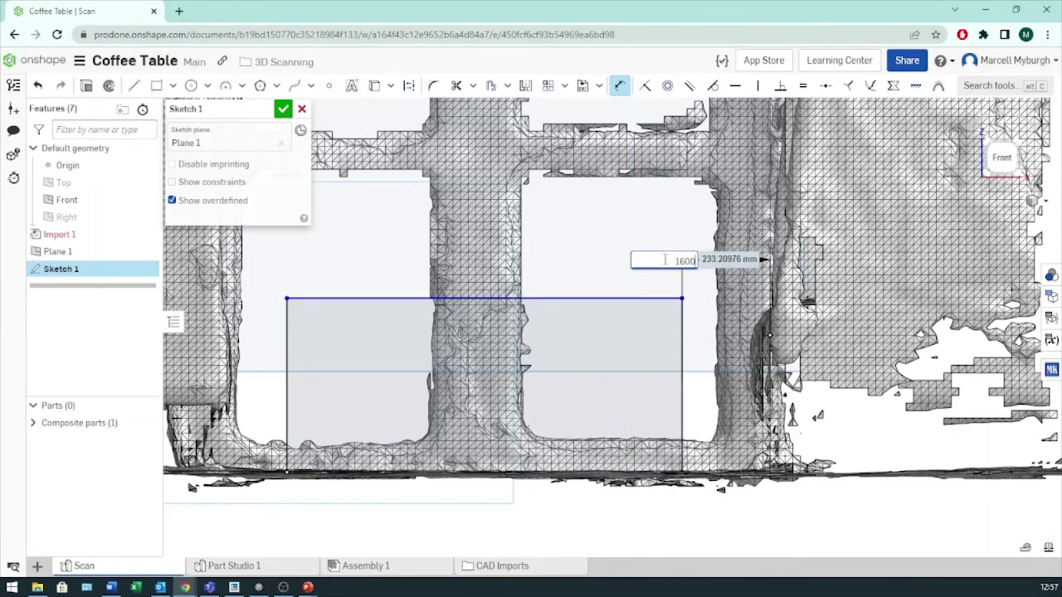
text(600)
key(Return)
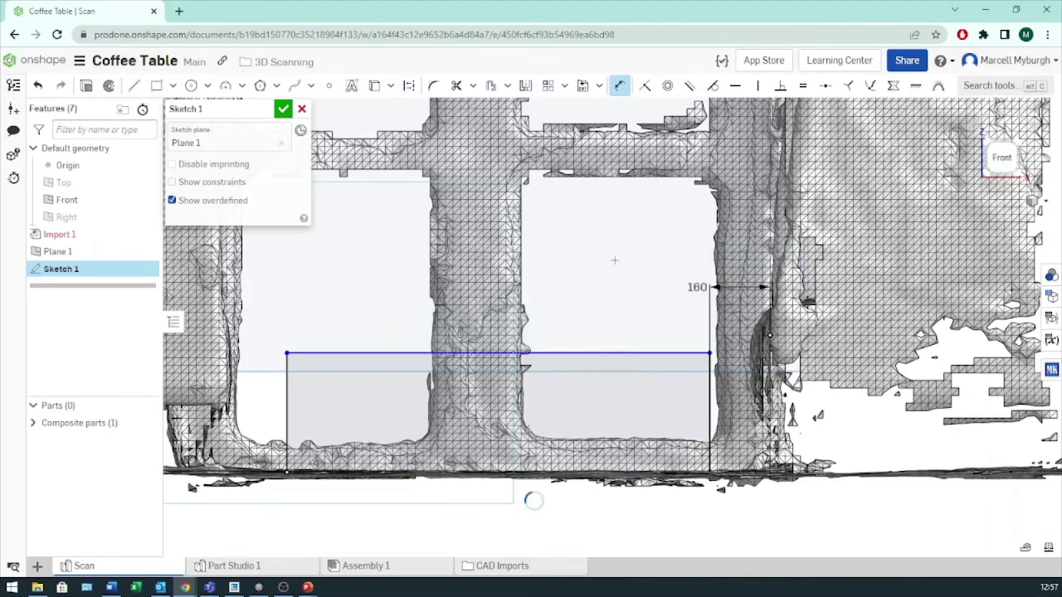
Make the rectangle's top edge horizontal with a point on the scanned seat cushion.
scroll(531, 274, down, 5)
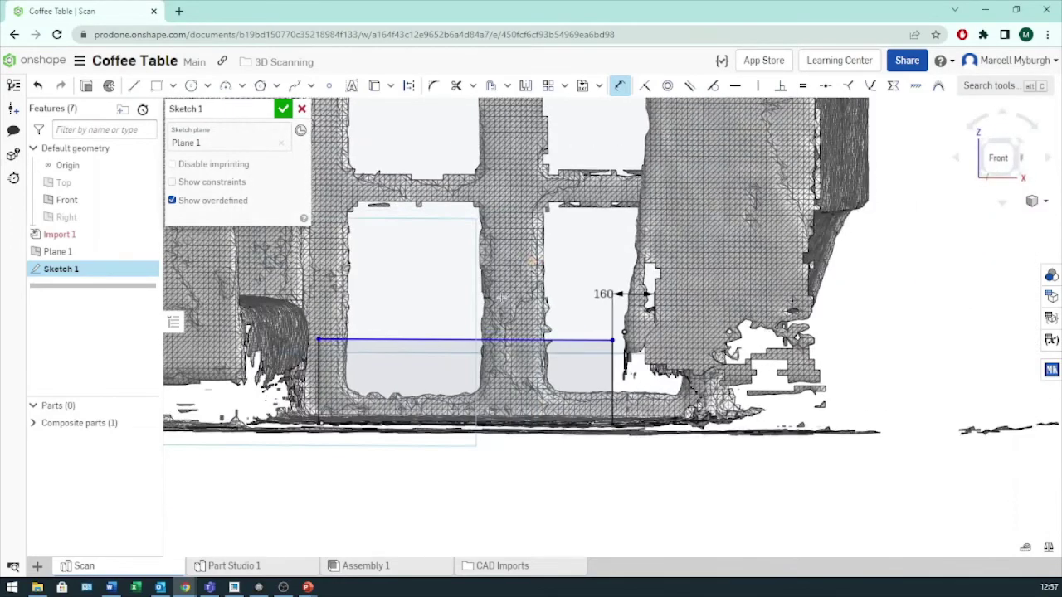
right_drag(349, 319, 303, 411)
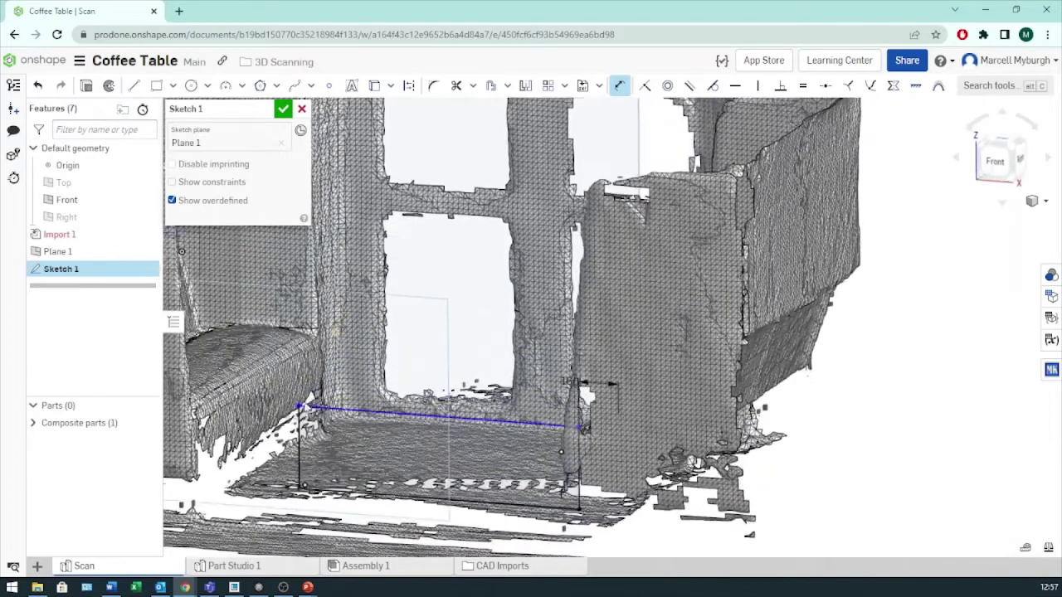
click(218, 355)
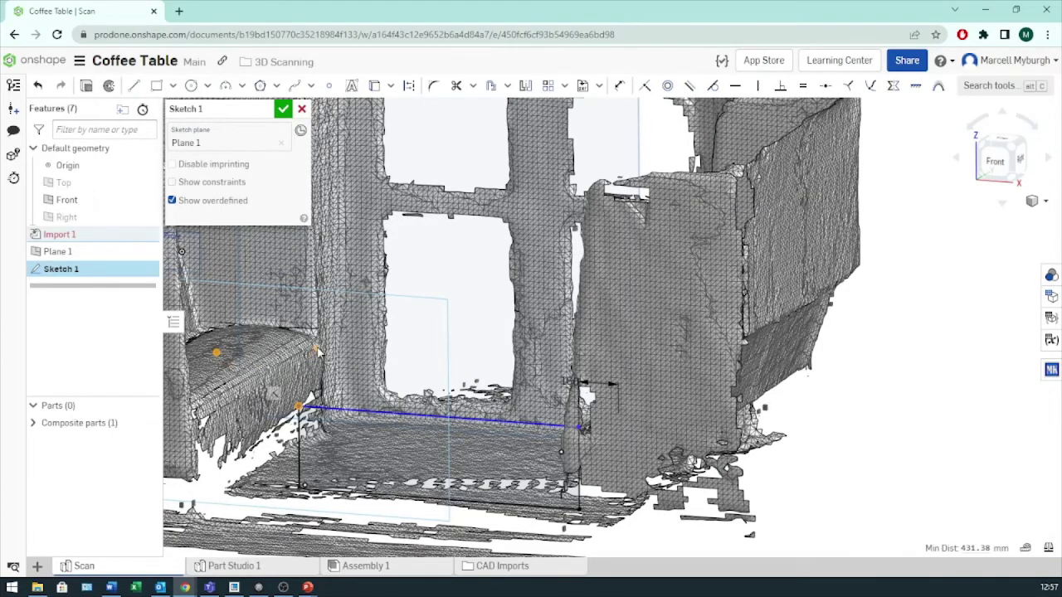
key(h)
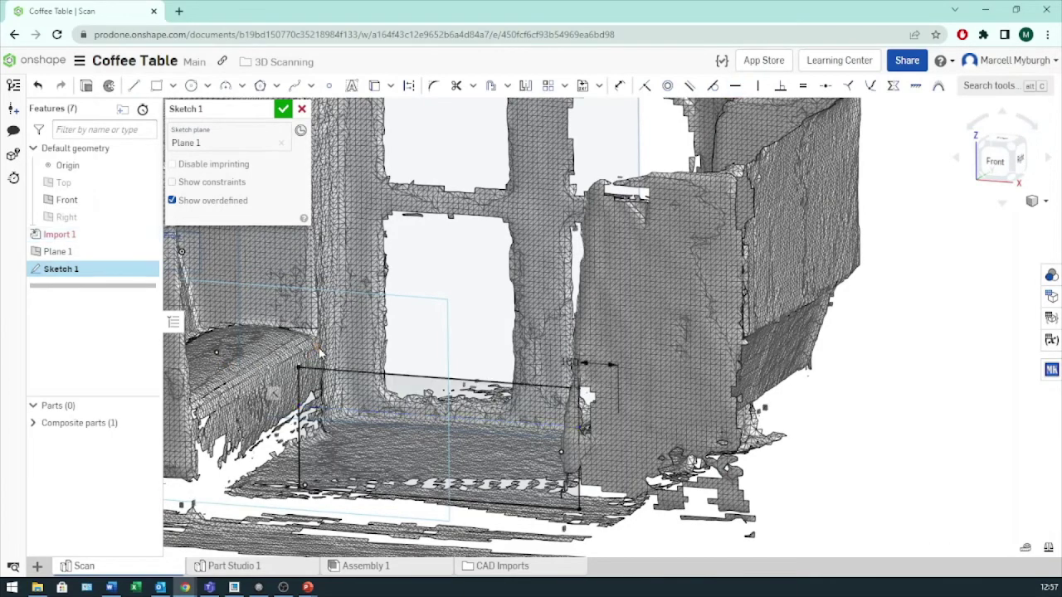
key(n)
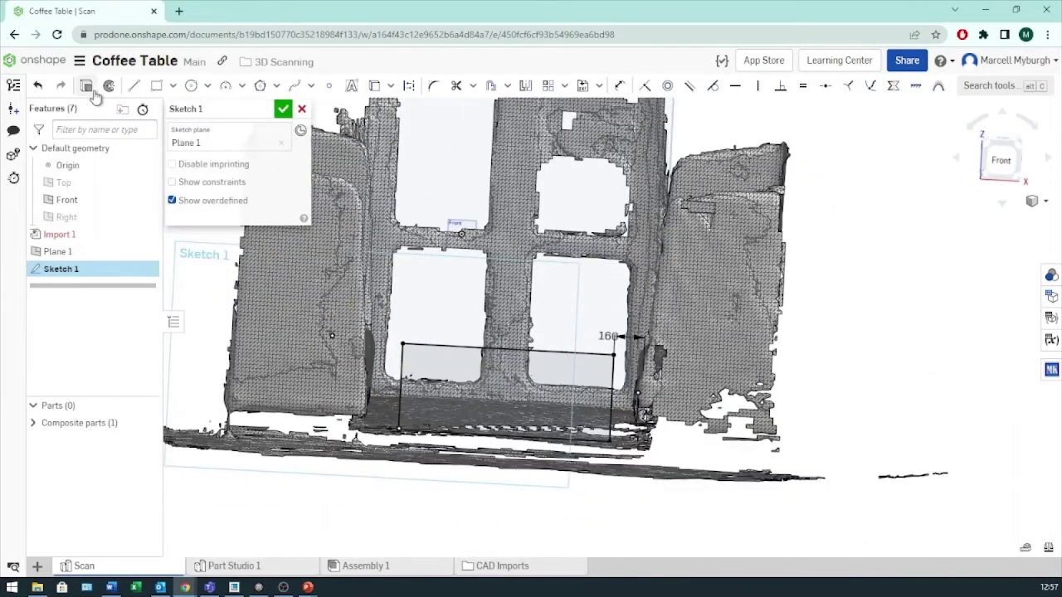
Close Sketch 1 and extrude it 800 mm symmetric into a new part, Extrude 1.
click(86, 86)
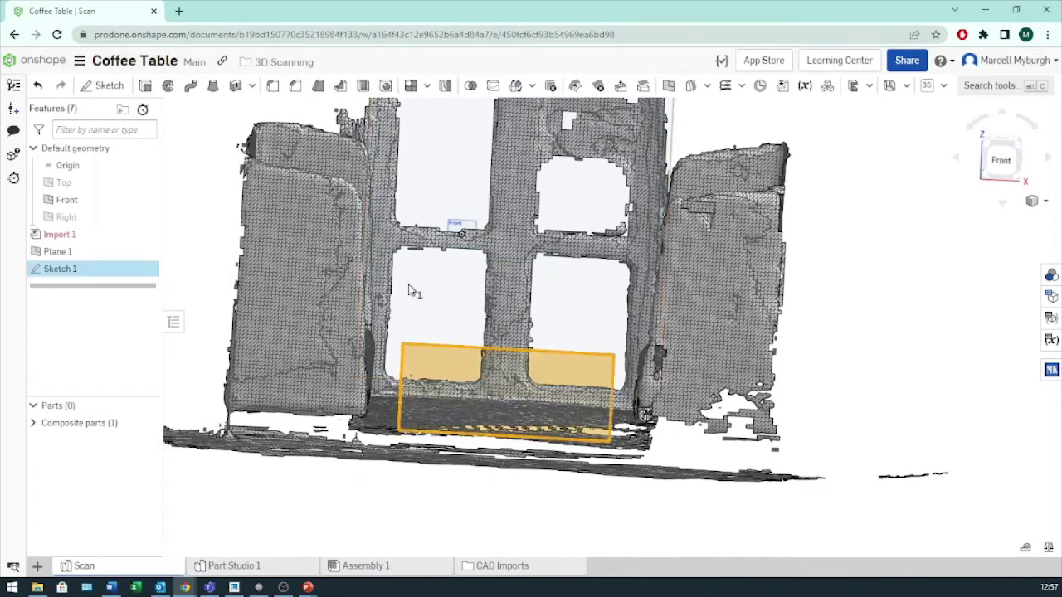
key(shift+e)
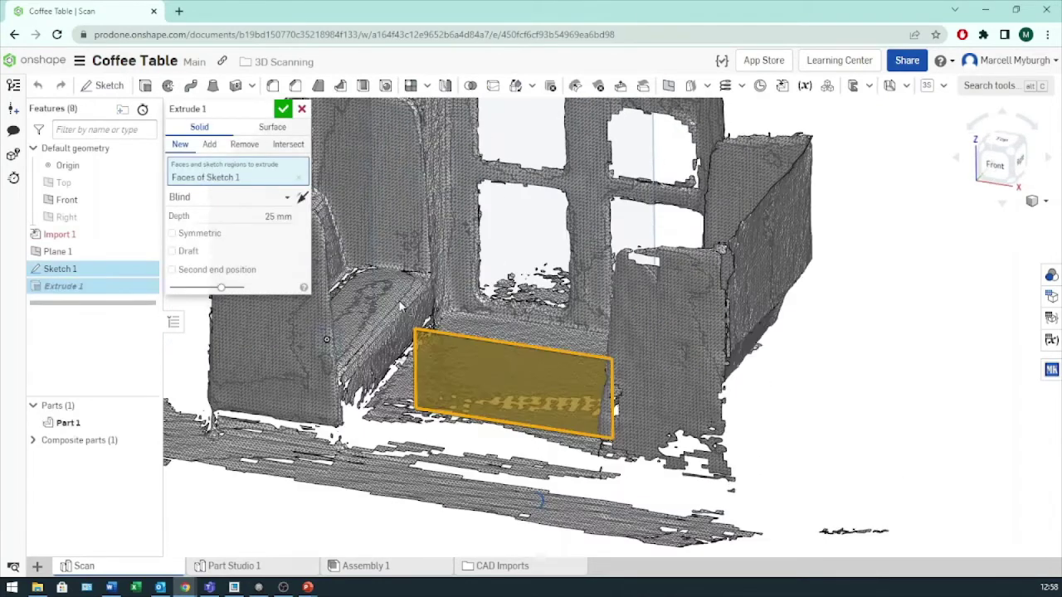
click(277, 216)
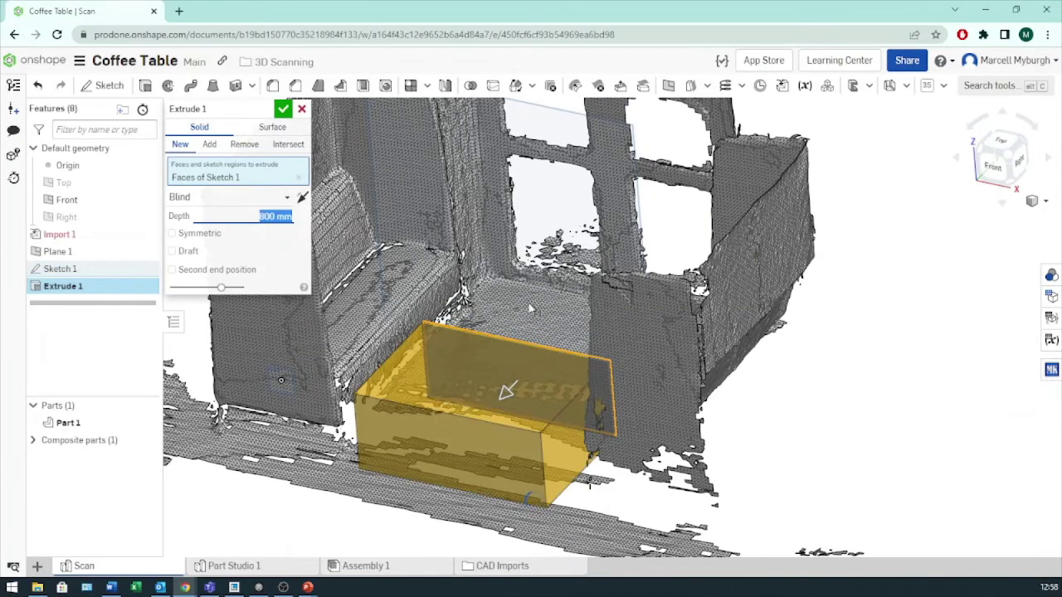
click(194, 235)
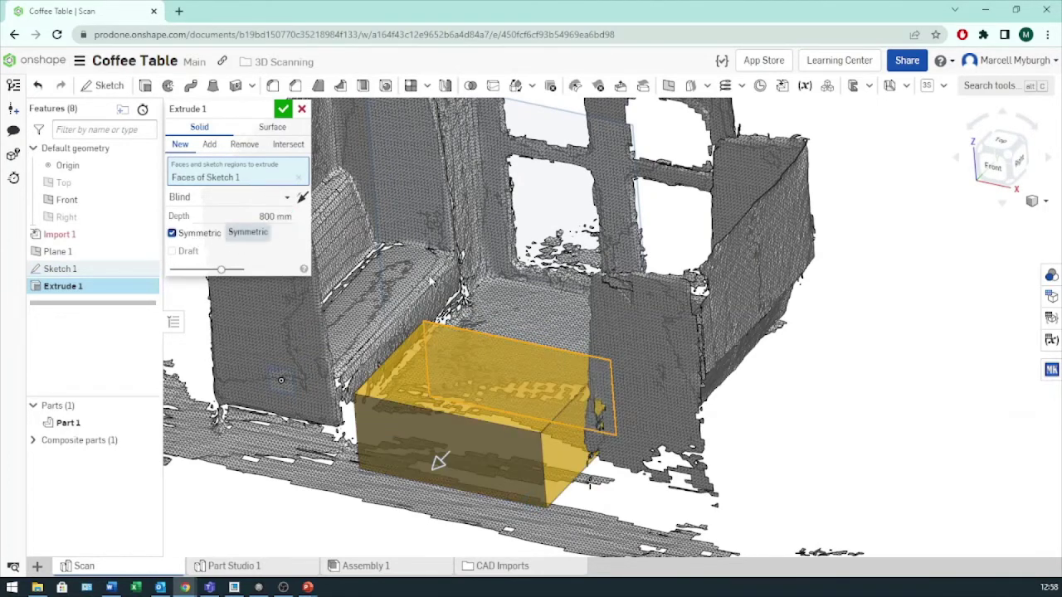
right_drag(430, 283, 332, 183)
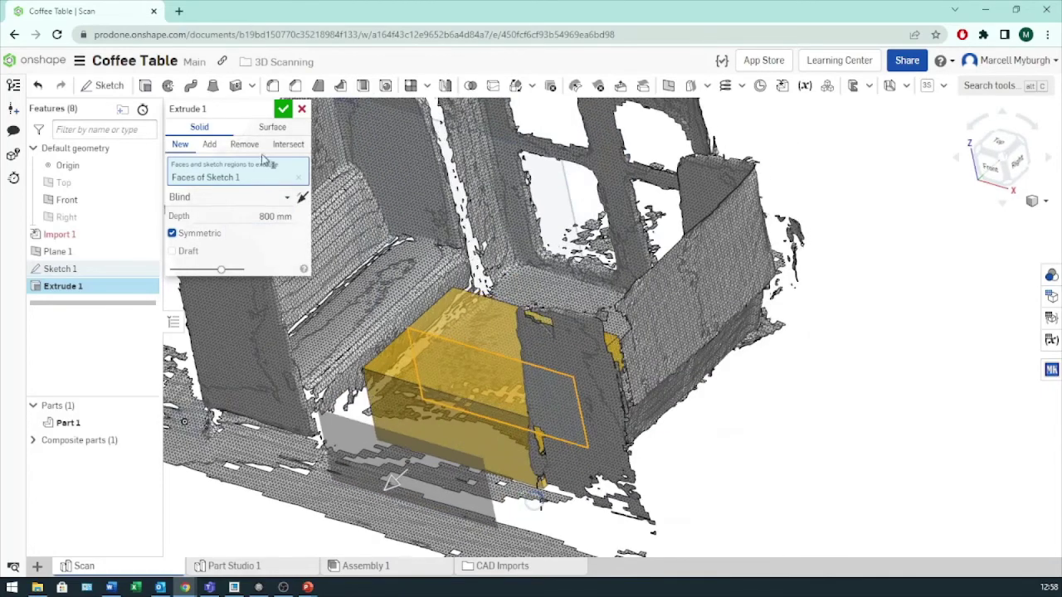
click(283, 110)
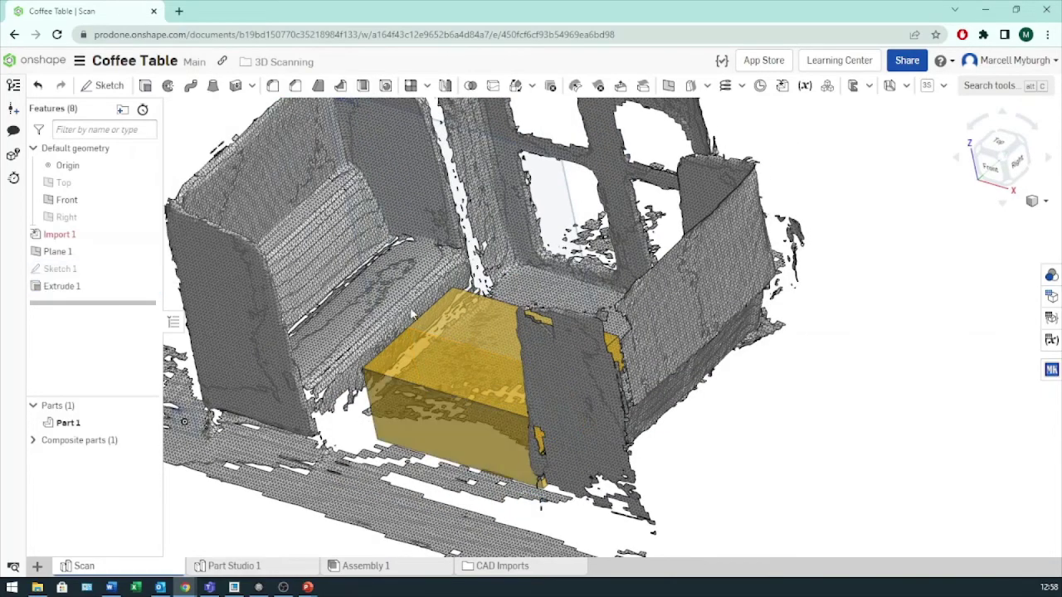
key(shift+1)
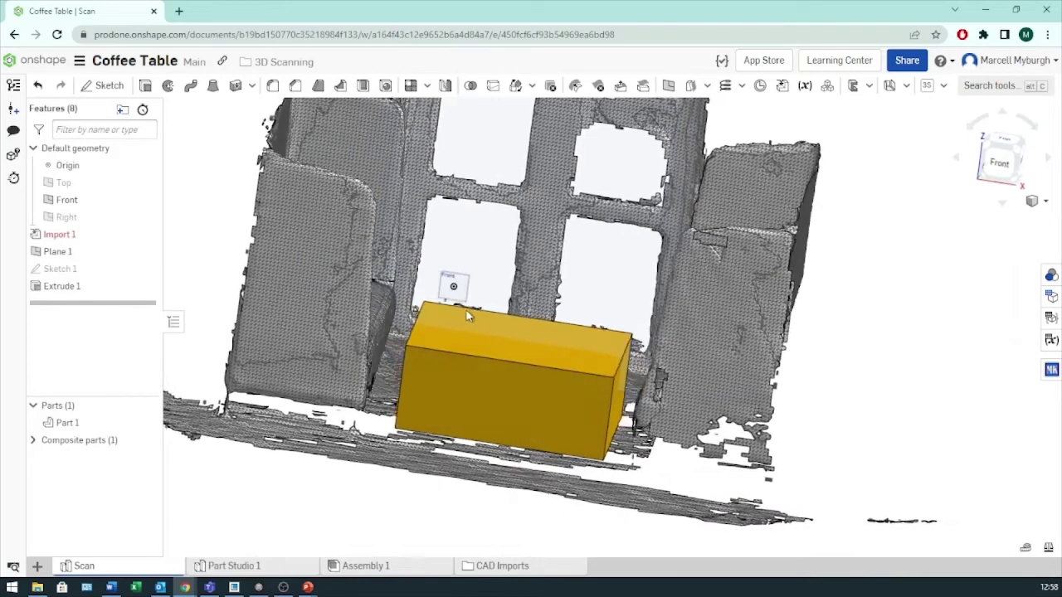
Start renaming Part 1 from its context menu in the Parts list.
right_click(67, 424)
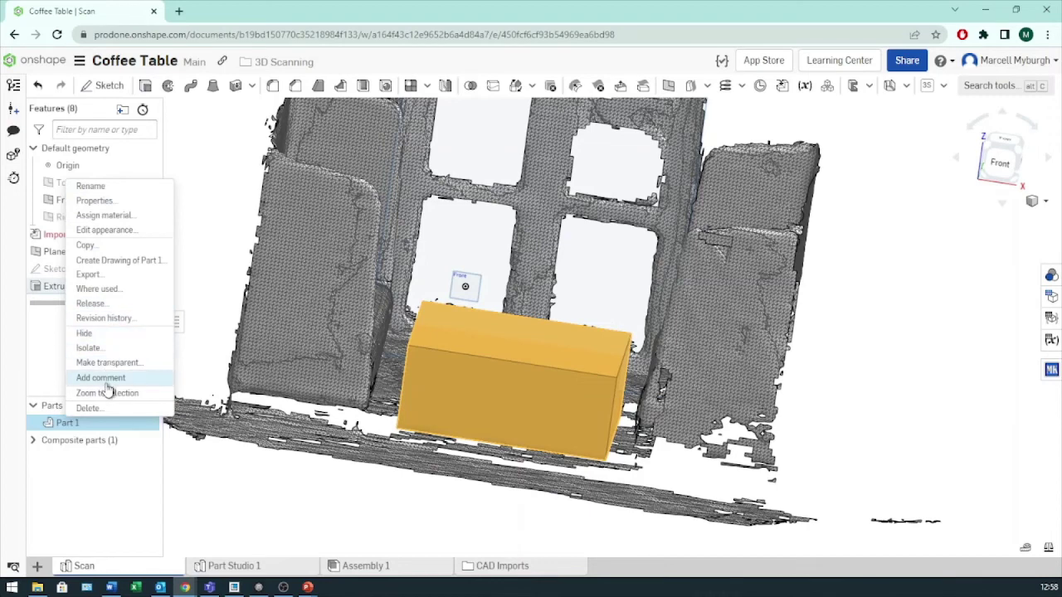
click(94, 187)
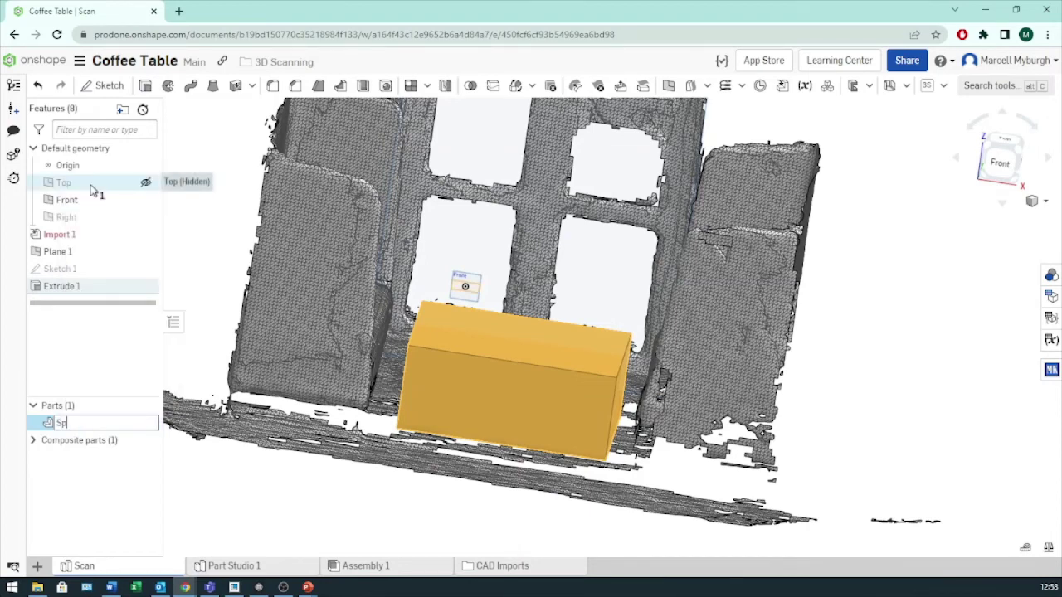